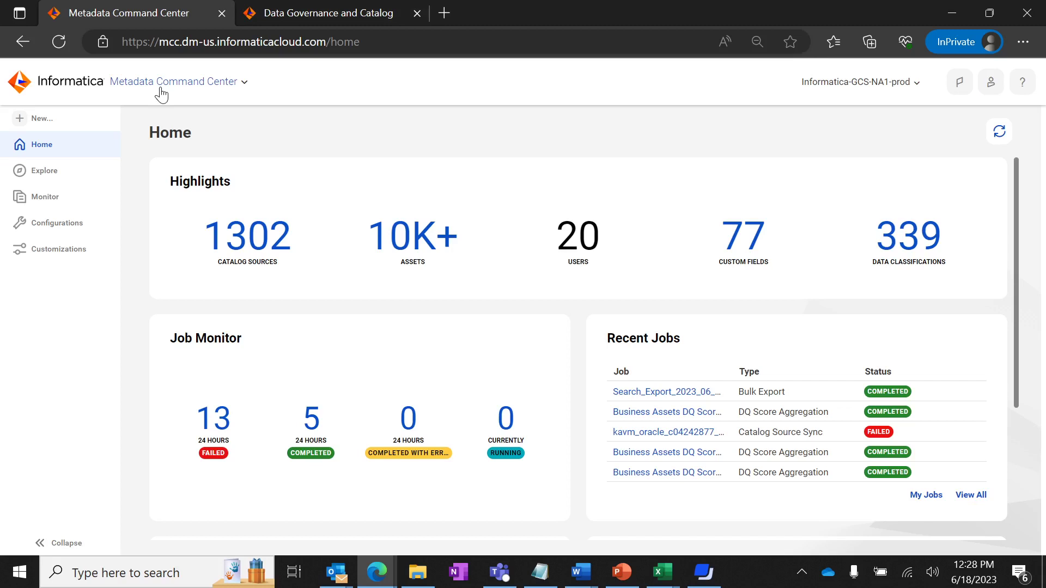
# Step: Filter the custom fields to Department and inspect its properties, including its HR default
pyautogui.click(61, 255)
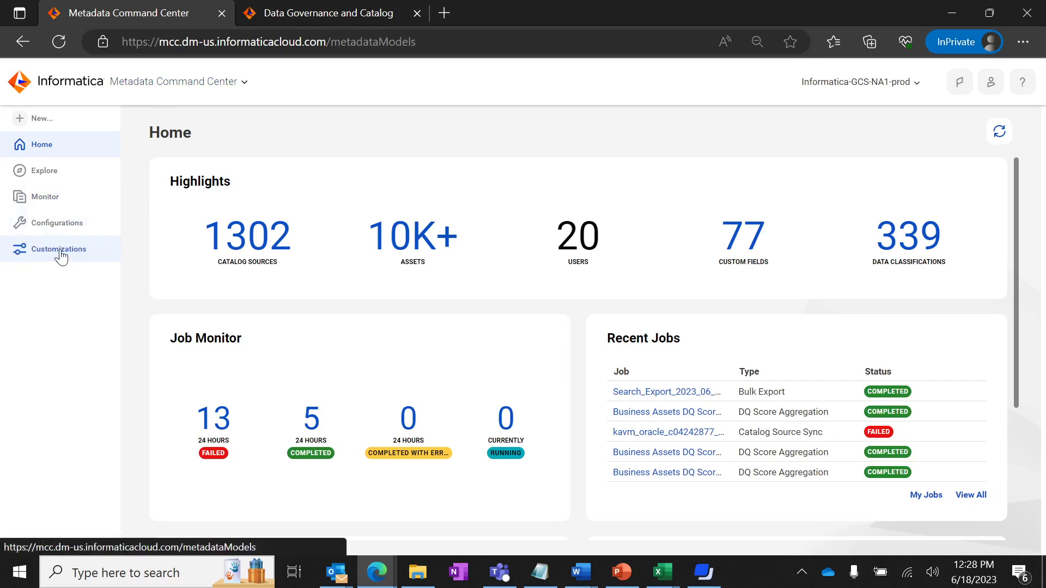
pyautogui.click(190, 176)
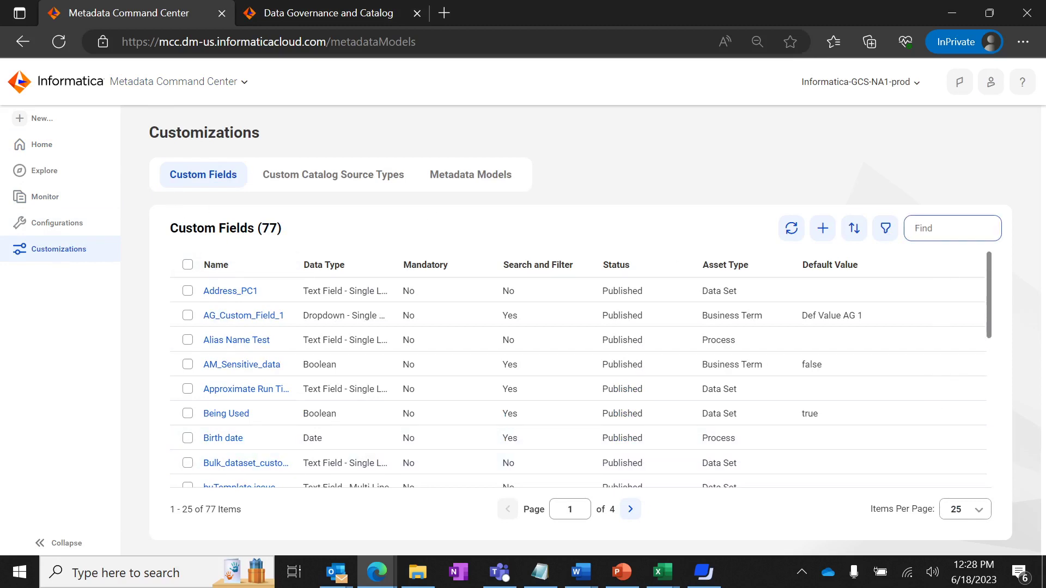
pyautogui.write('dep')
pyautogui.write('art')
pyautogui.click(219, 297)
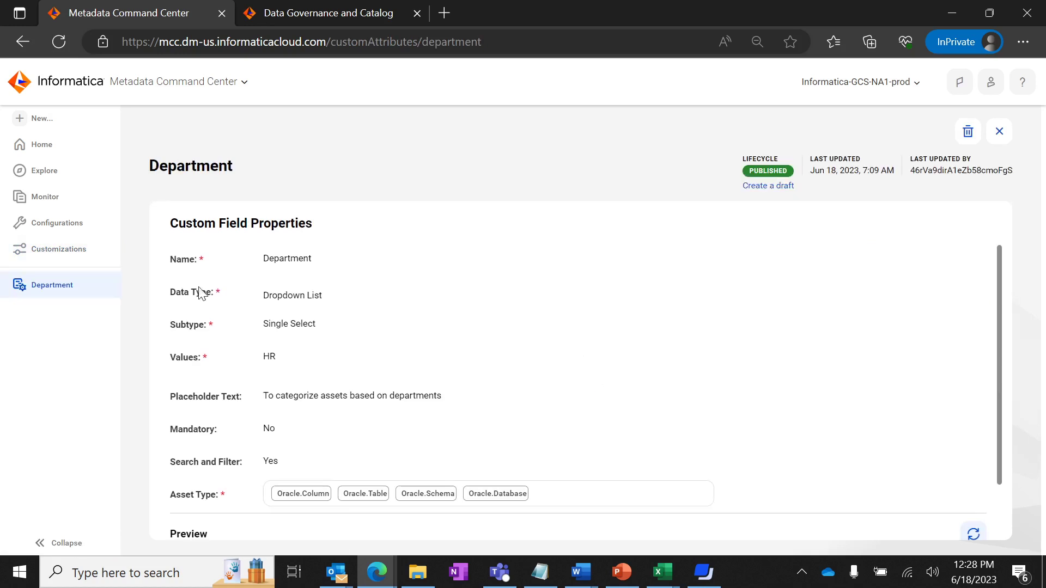
pyautogui.scroll(-1, 429, 521)
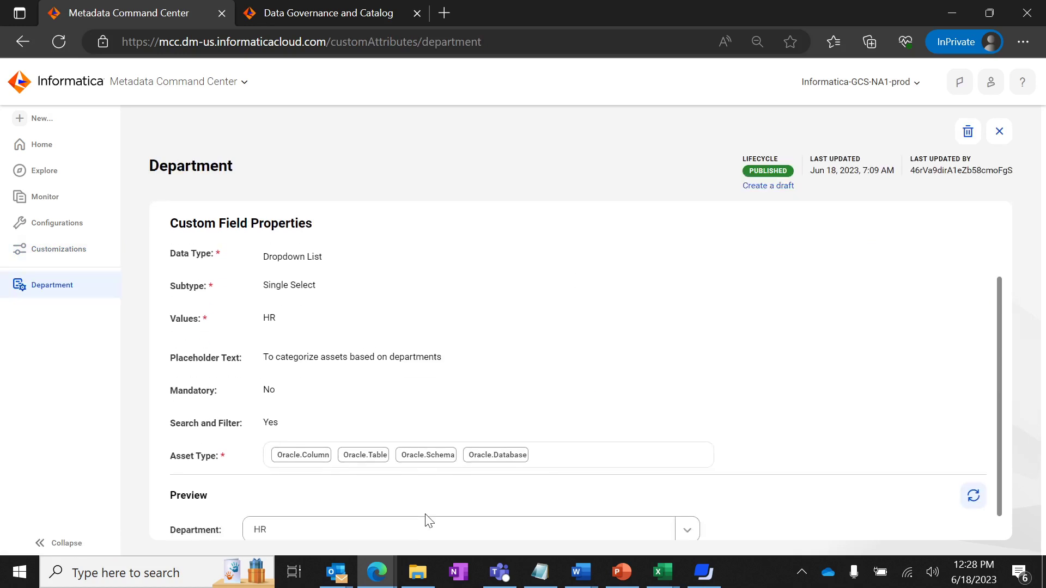
pyautogui.click(52, 252)
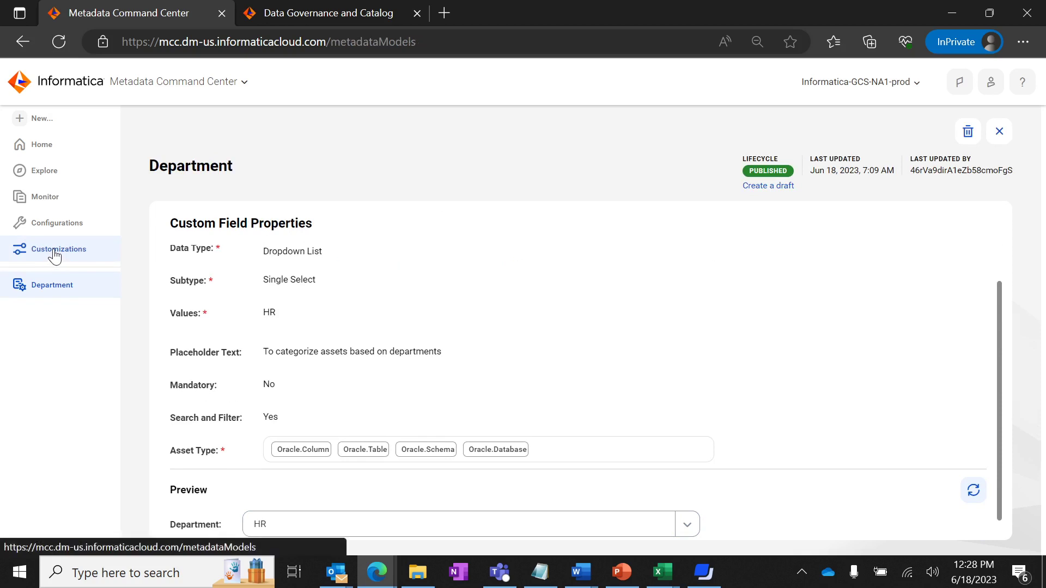
pyautogui.moveTo(580, 291)
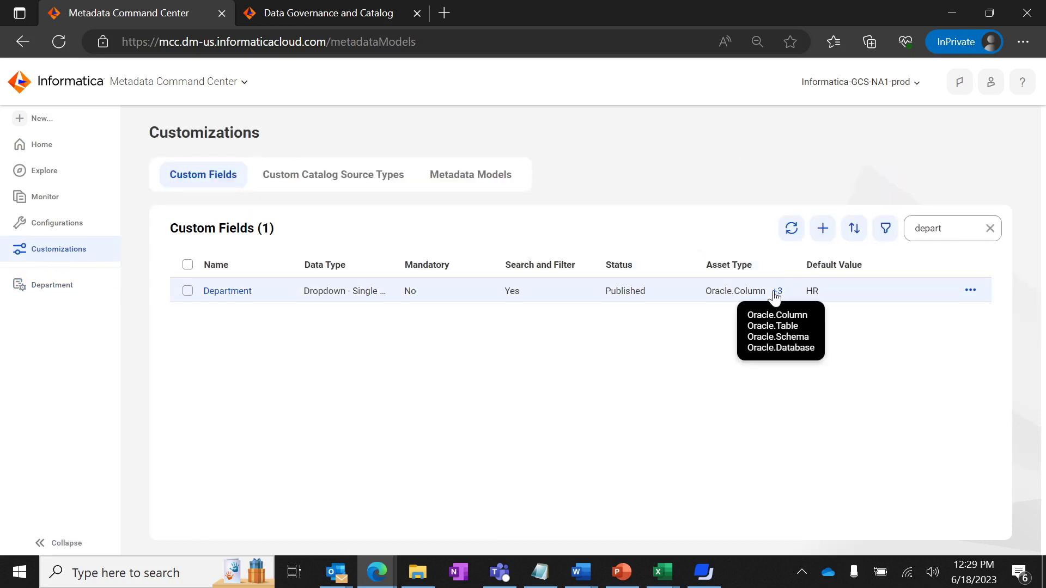
# Step: Reopen the Department field's properties, then bring up the Data Governance and Catalog dashboard
pyautogui.moveTo(777, 292)
pyautogui.click(66, 286)
pyautogui.scroll(-1, 442, 298)
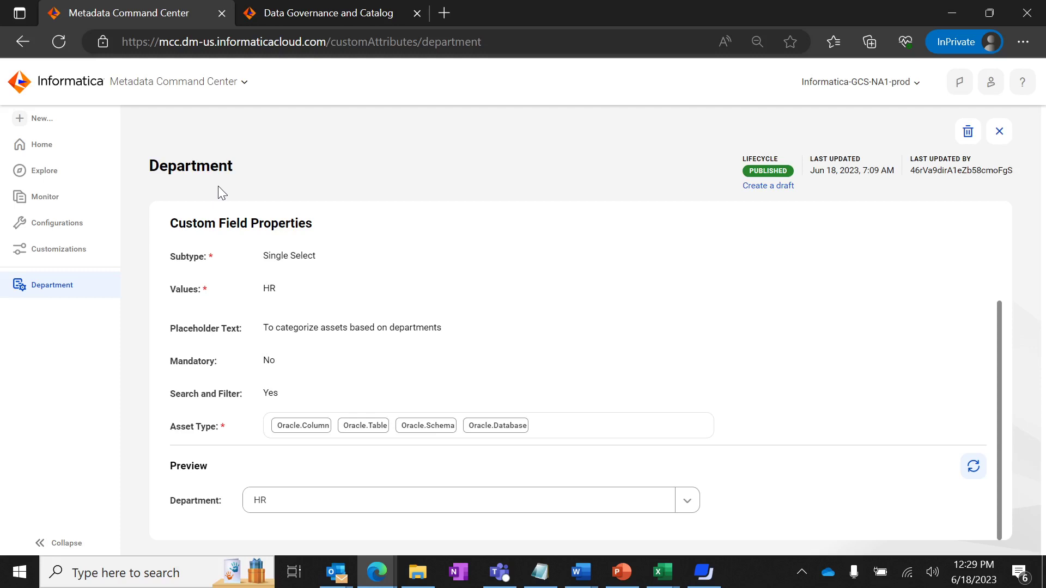
pyautogui.click(280, 14)
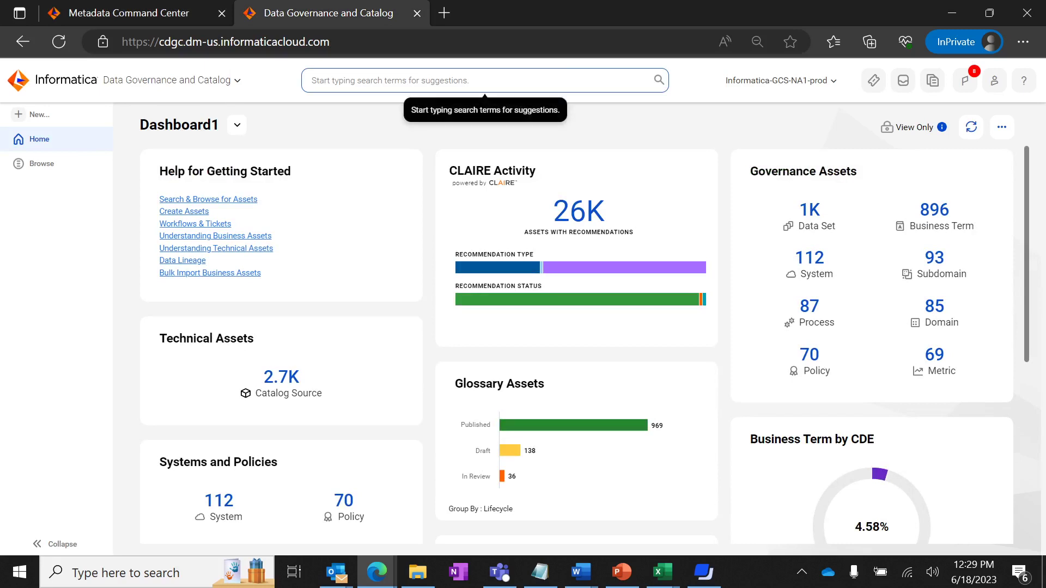
# Step: Start a catalog search query with 'assets with' to show suggested query patterns
pyautogui.click(485, 80)
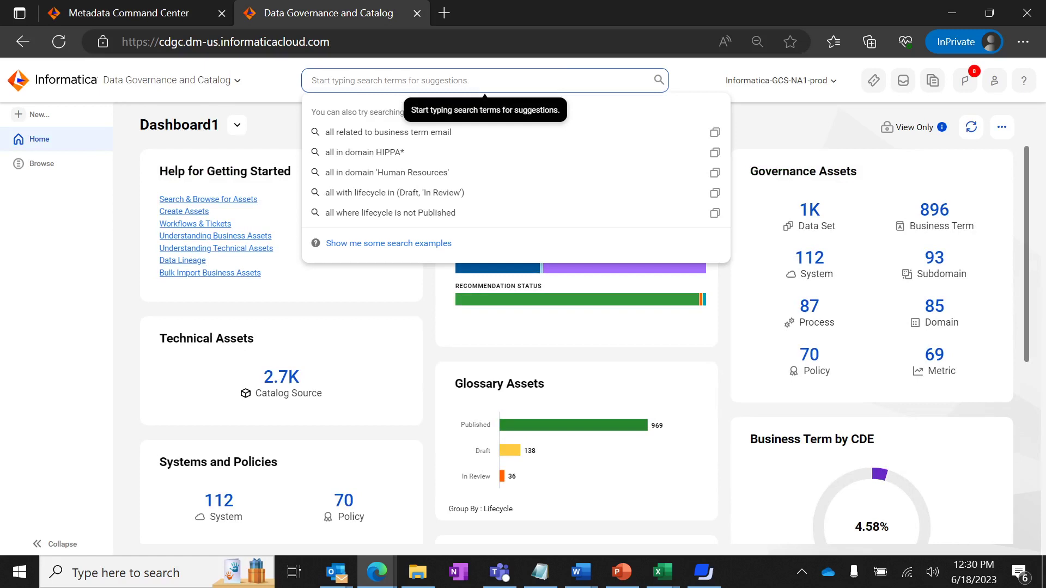
pyautogui.write('assets')
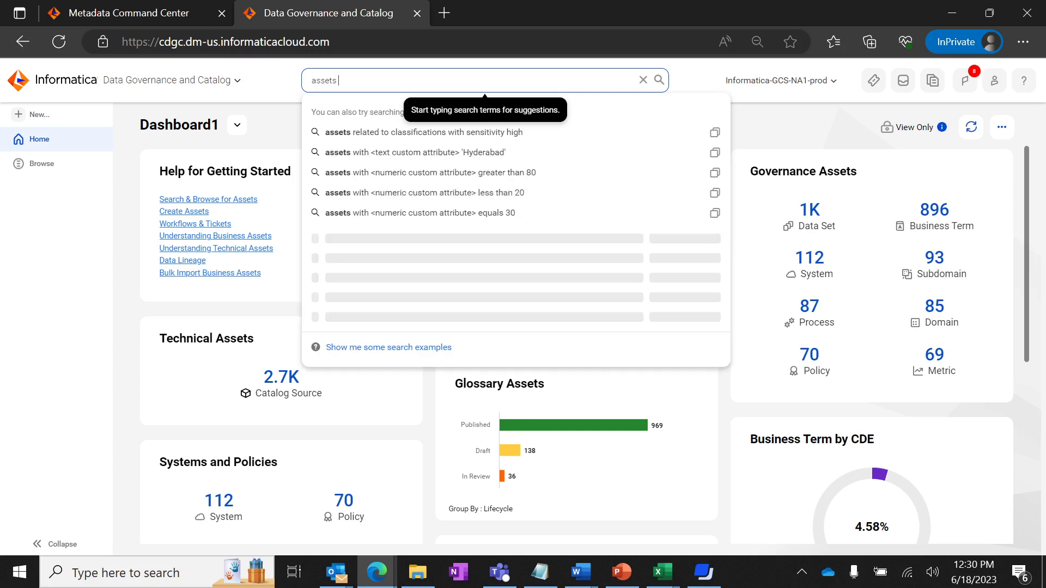
pyautogui.write(' wi')
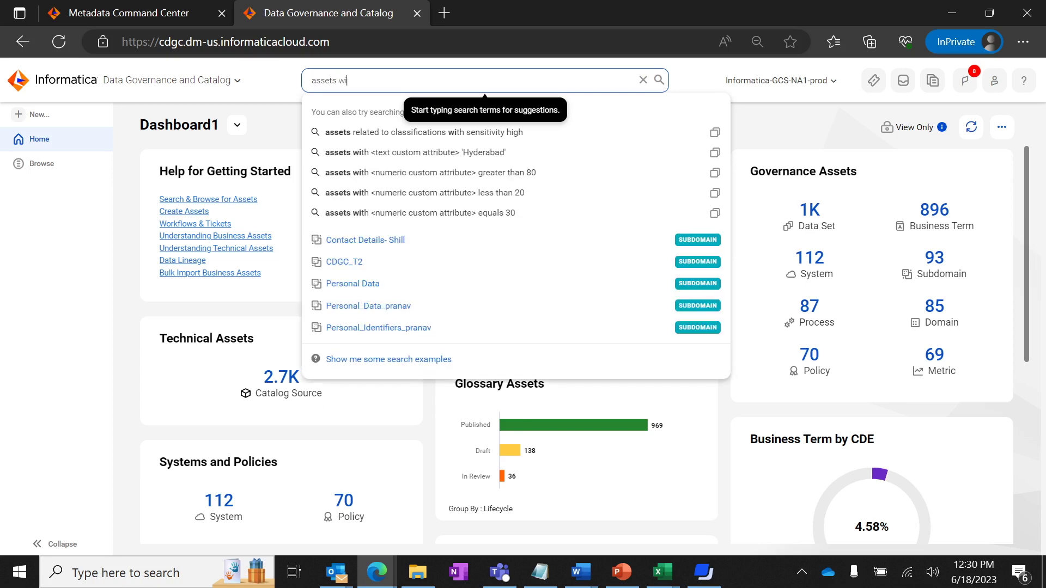
pyautogui.write('th')
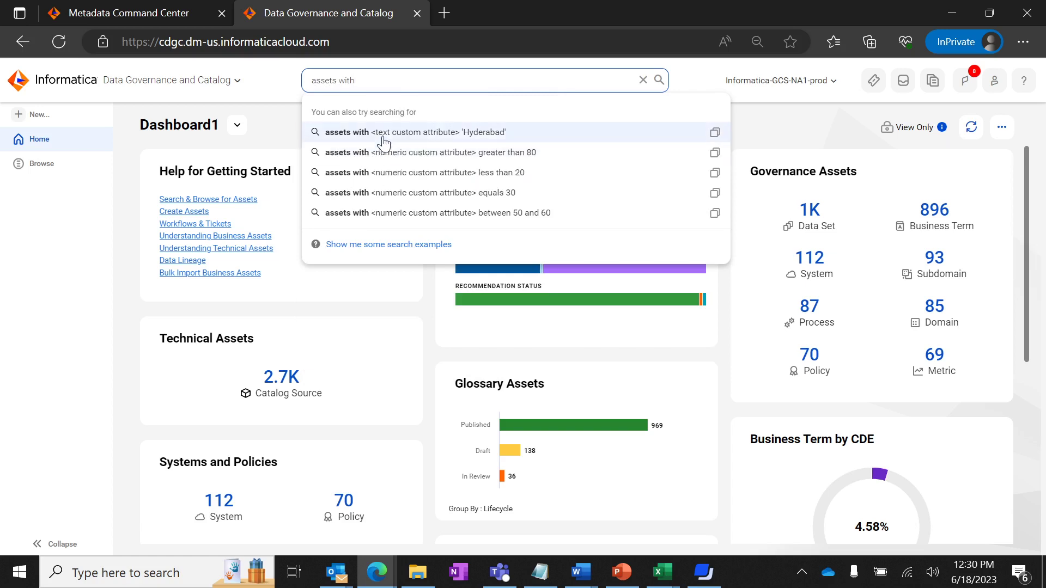
# Step: Search for assets with Department 'HR', replacing the attribute placeholder and the Hyderabad value
pyautogui.click(468, 134)
pyautogui.click(442, 80)
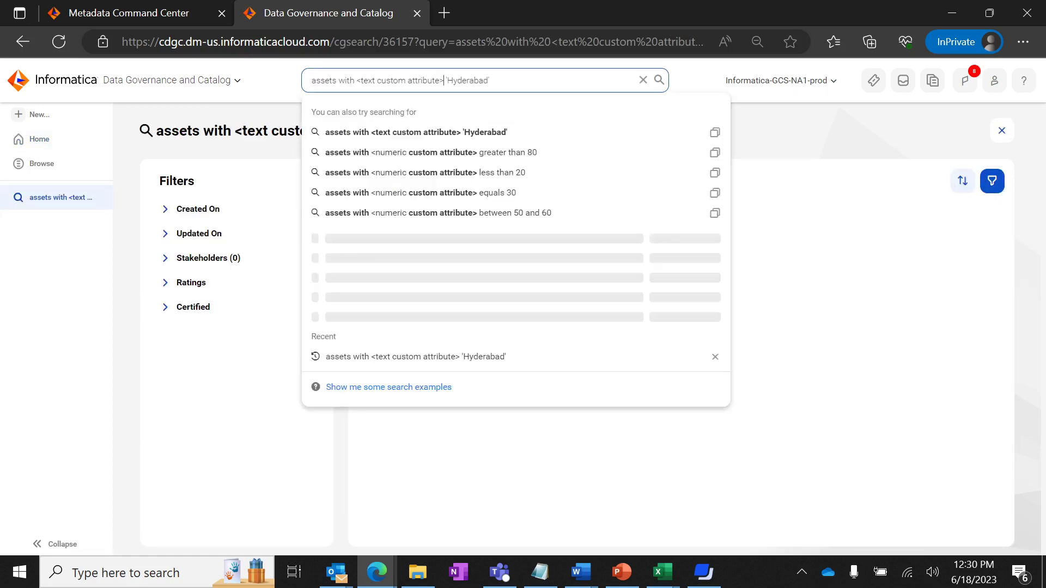
pyautogui.press('BackSpace')
pyautogui.press('BackSpace')
pyautogui.press('BackSpace')
pyautogui.press('BackSpace')
pyautogui.press('BackSpace')
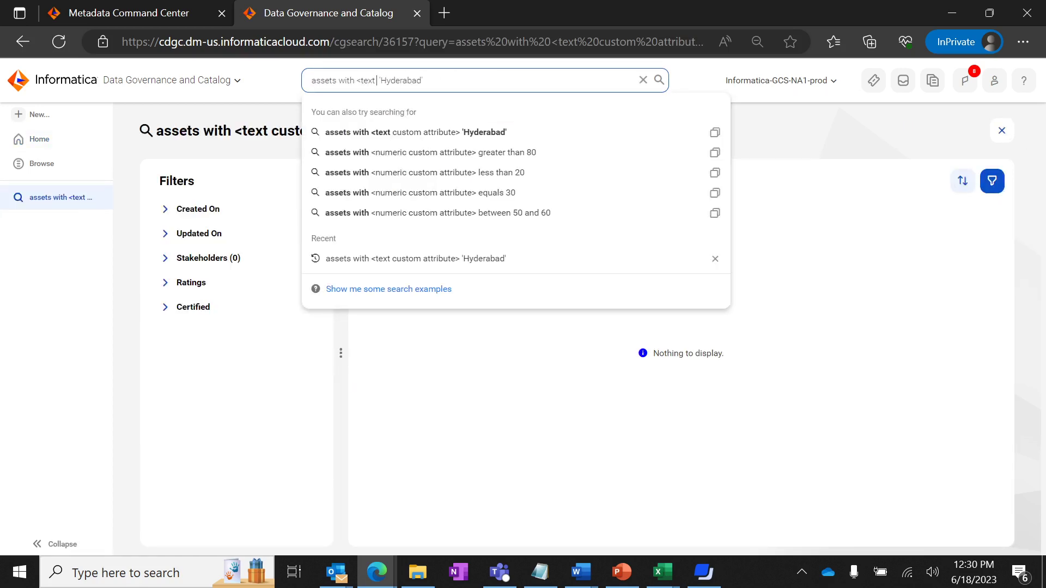
pyautogui.press('BackSpace')
pyautogui.press('BackSpace')
pyautogui.press('BackSpace')
pyautogui.press('BackSpace')
pyautogui.press('BackSpace')
pyautogui.press('BackSpace')
pyautogui.press('BackSpace')
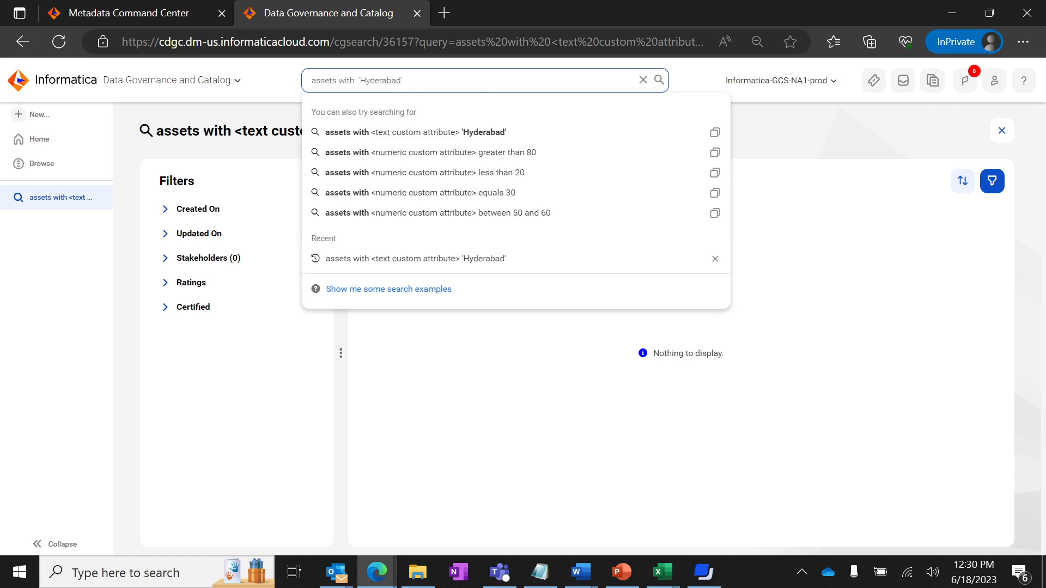
pyautogui.write('Departe')
pyautogui.press('BackSpace')
pyautogui.write('ment')
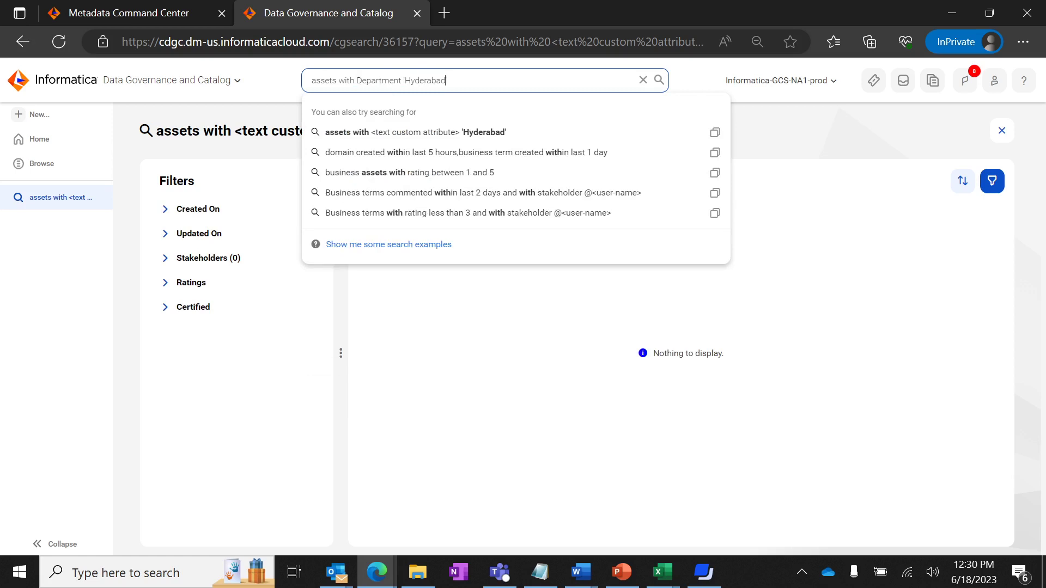
pyautogui.press('BackSpace')
pyautogui.press('BackSpace')
pyautogui.press('BackSpace')
pyautogui.press('BackSpace')
pyautogui.write('R')
pyautogui.press('BackSpace')
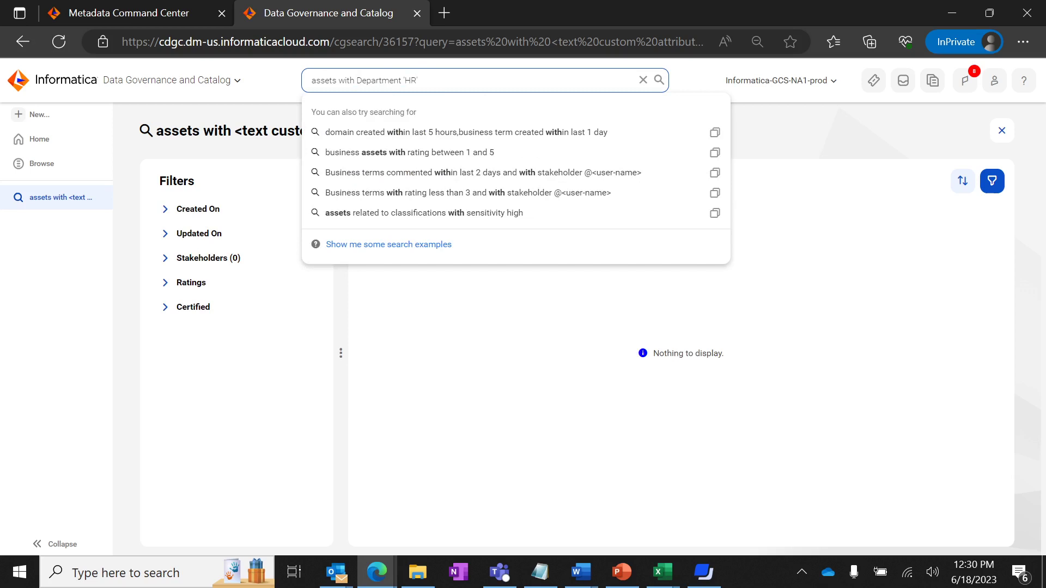
pyautogui.press('BackSpace')
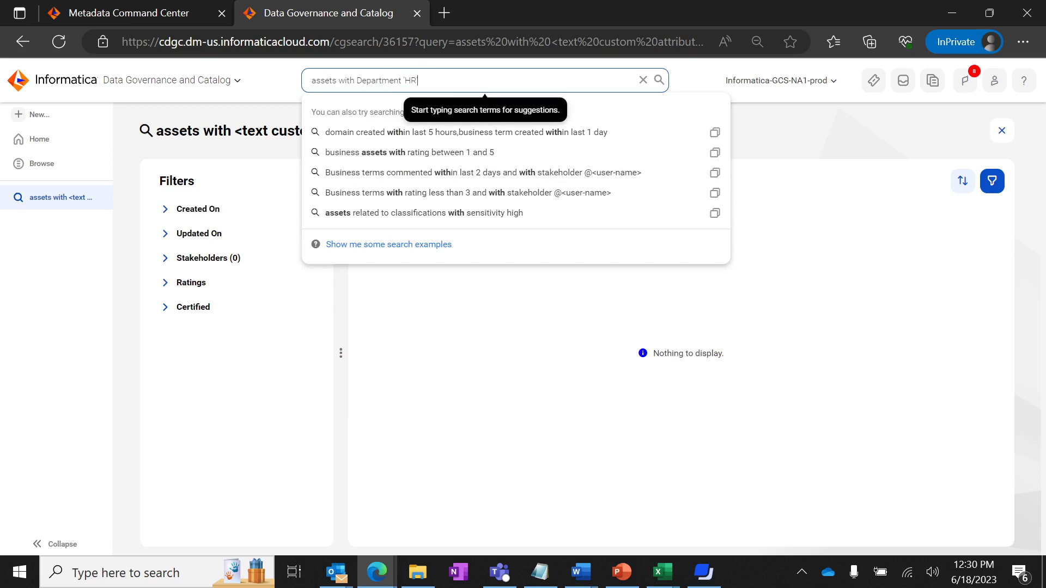
pyautogui.write("'")
pyautogui.press('Return')
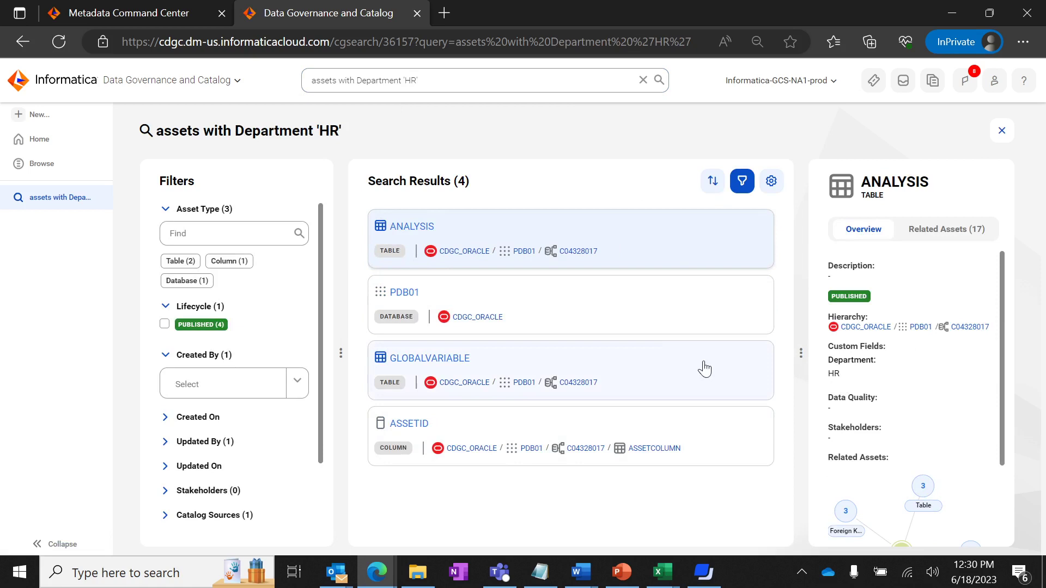
# Step: View the PDB01 database's details and erase the HR value from the query
pyautogui.click(621, 310)
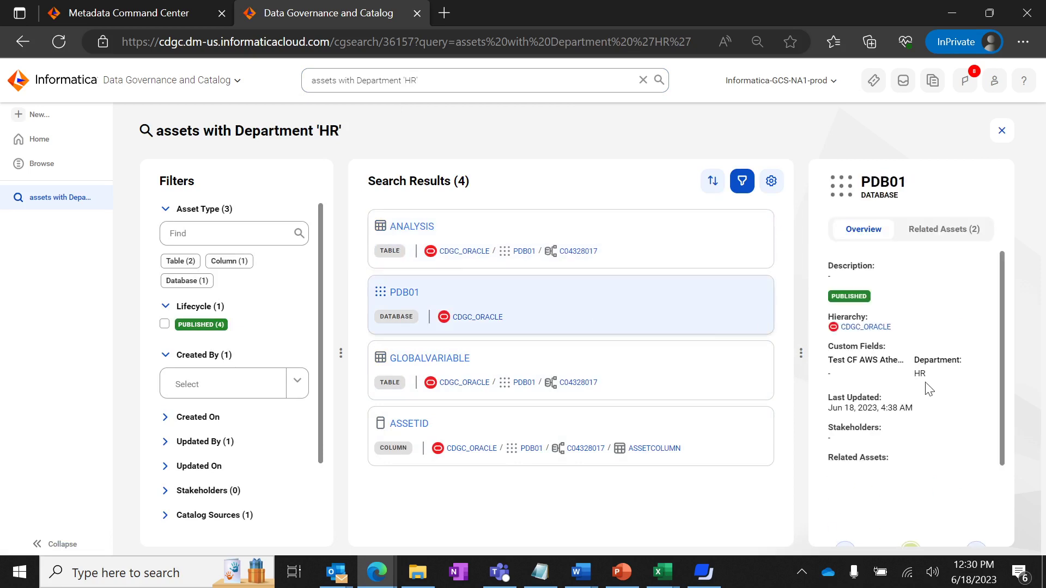
pyautogui.click(523, 81)
pyautogui.click(484, 80)
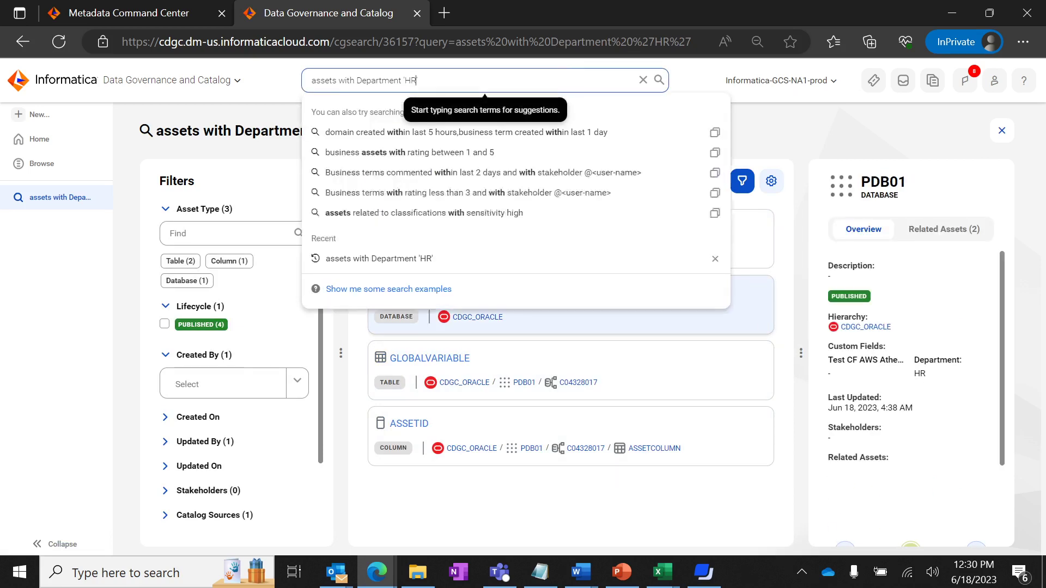
pyautogui.press('BackSpace')
pyautogui.press('BackSpace')
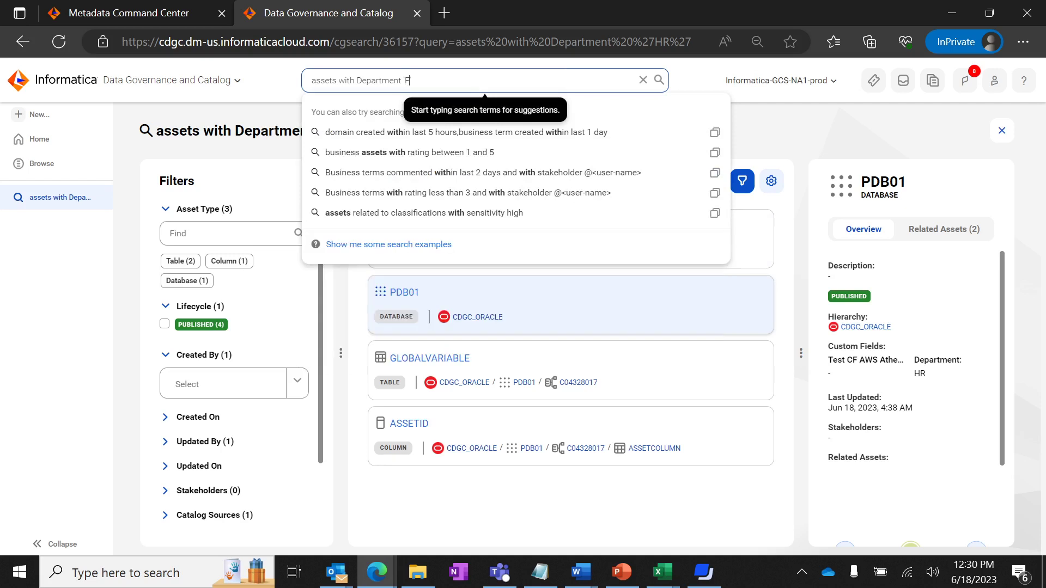
pyautogui.write("nance'")
# Step: Run the Department 'Finance' search and show ACTIVE's custom fields, including Department Finance
pyautogui.press('Return')
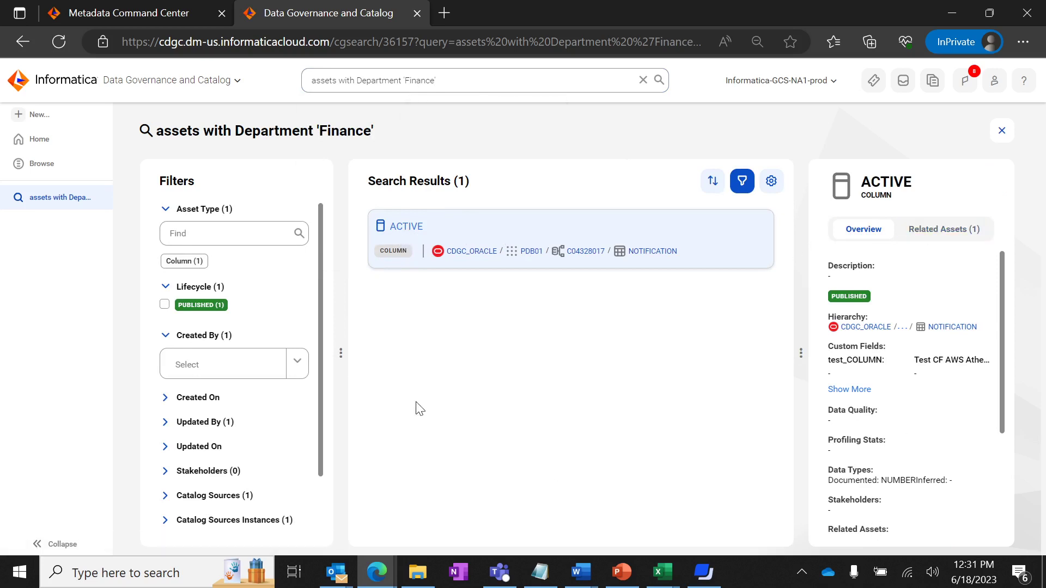
pyautogui.scroll(-3, 902, 405)
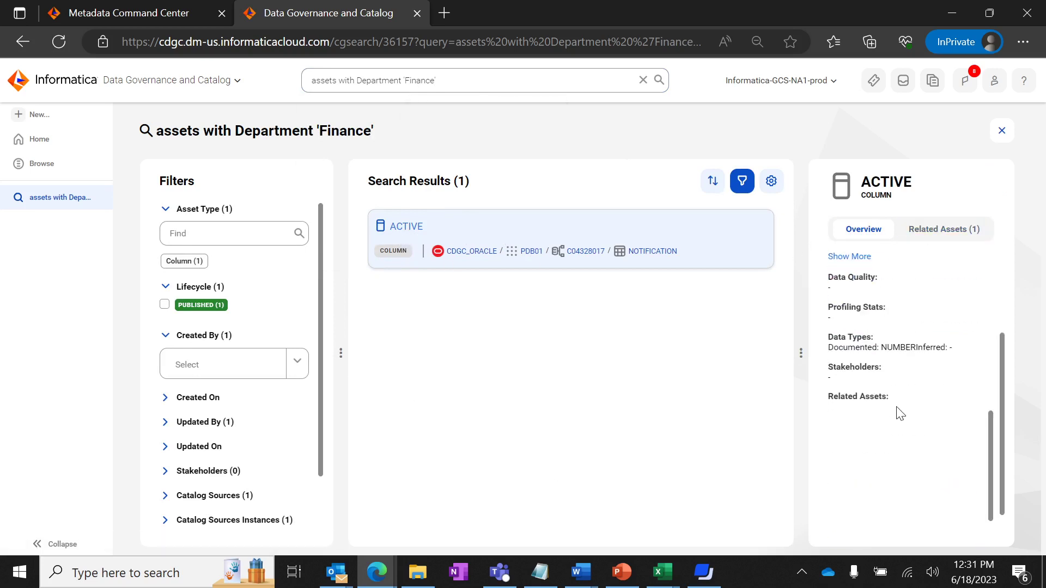
pyautogui.scroll(3, 910, 306)
pyautogui.click(863, 392)
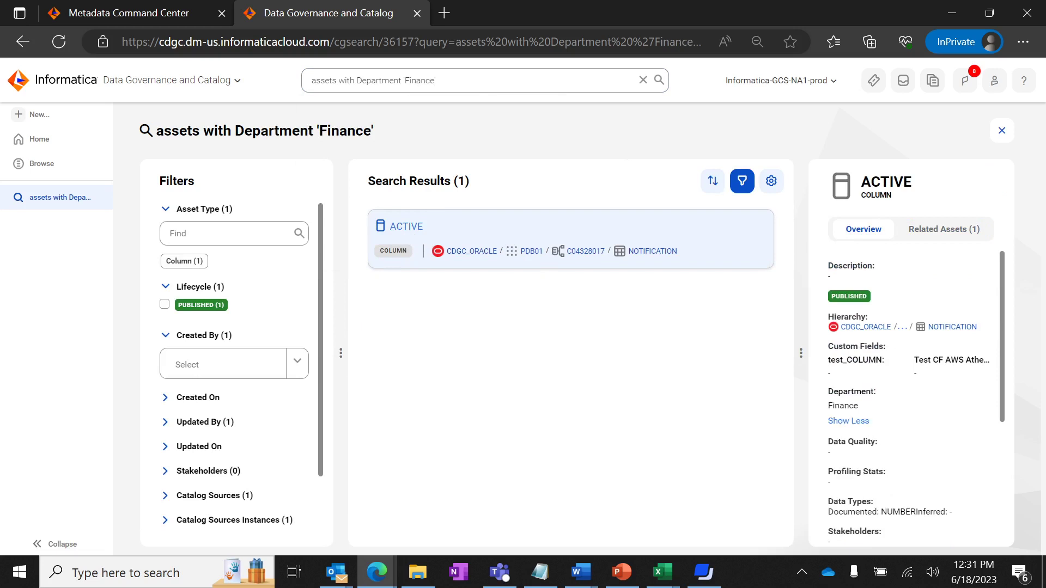
pyautogui.click(429, 81)
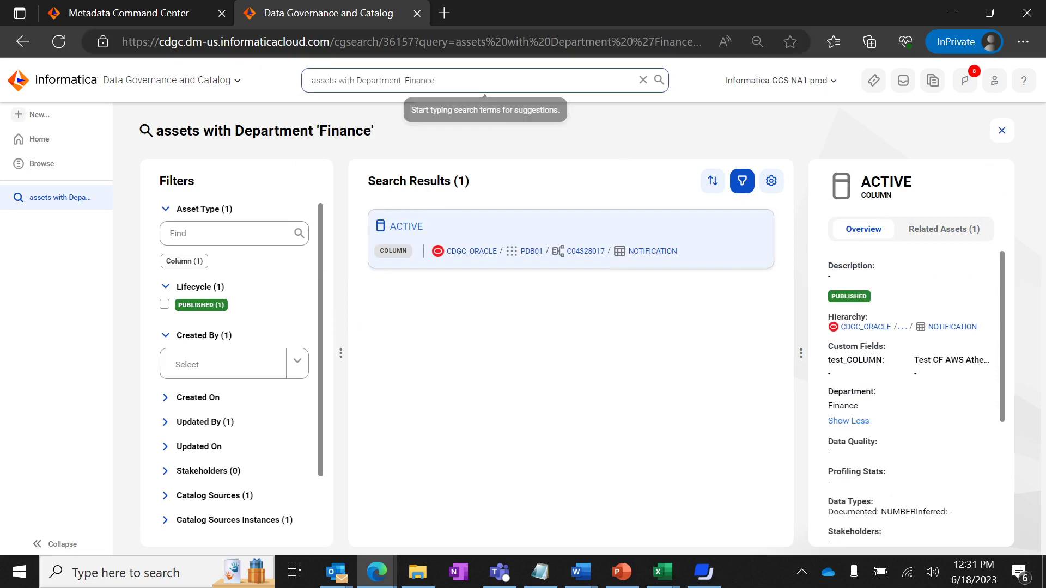
# Step: Search for assets with Department 'Sales' instead of Finance
pyautogui.press('BackSpace')
pyautogui.press('BackSpace')
pyautogui.press('BackSpace')
pyautogui.press('BackSpace')
pyautogui.press('BackSpace')
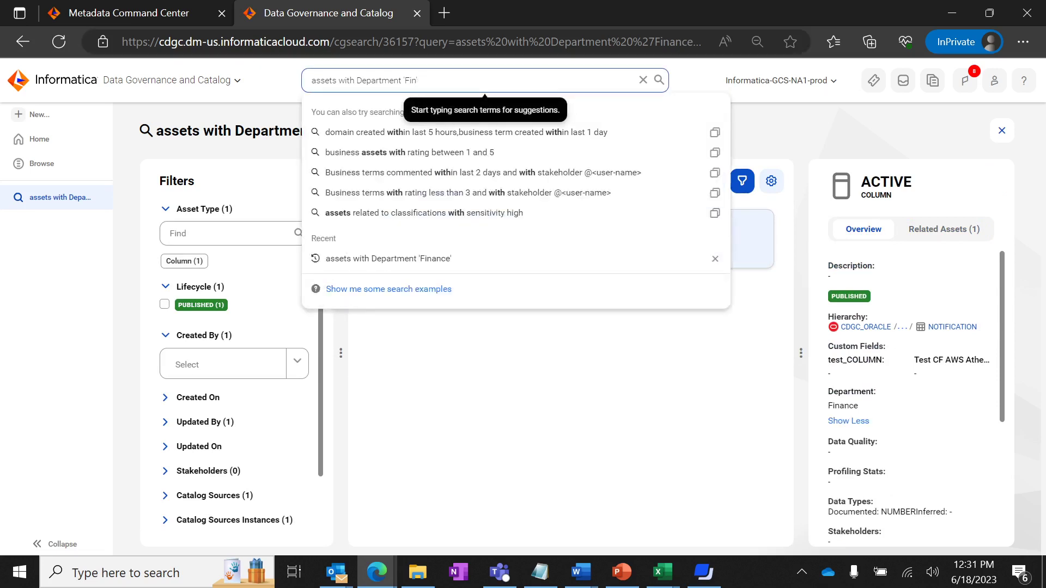
pyautogui.press('BackSpace')
pyautogui.press('BackSpace')
pyautogui.write('Sale')
pyautogui.write("s'")
pyautogui.press('Return')
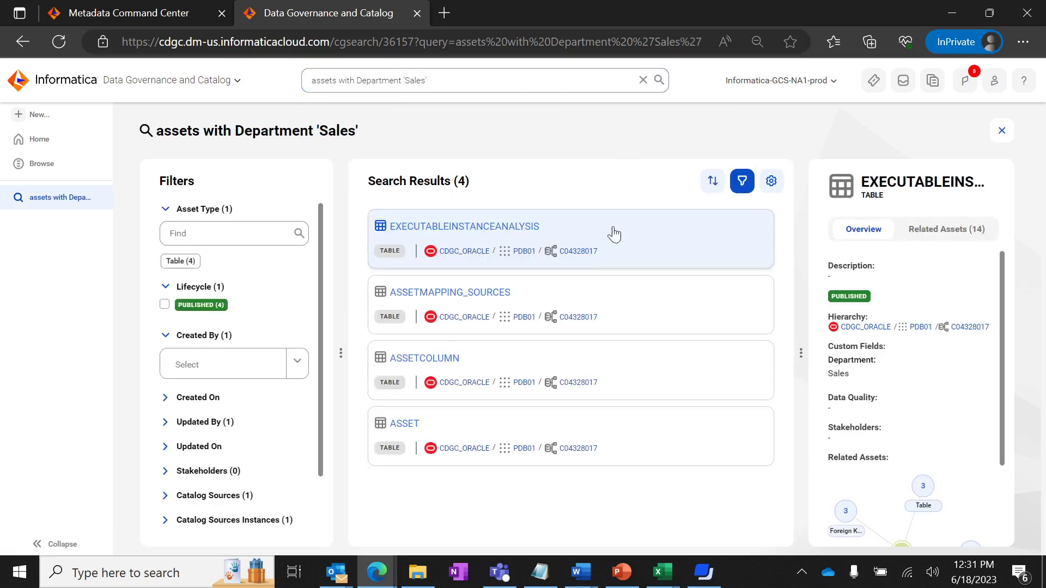
# Step: Select the Sales value and view the ASSETMAPPING_SOURCES table's details
pyautogui.doubleClick(838, 373)
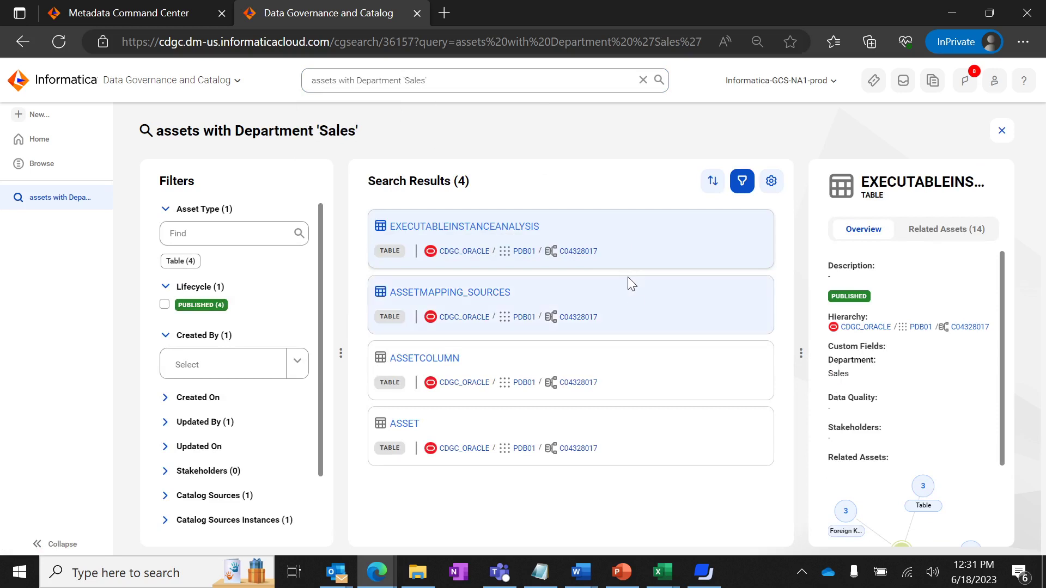
pyautogui.click(634, 299)
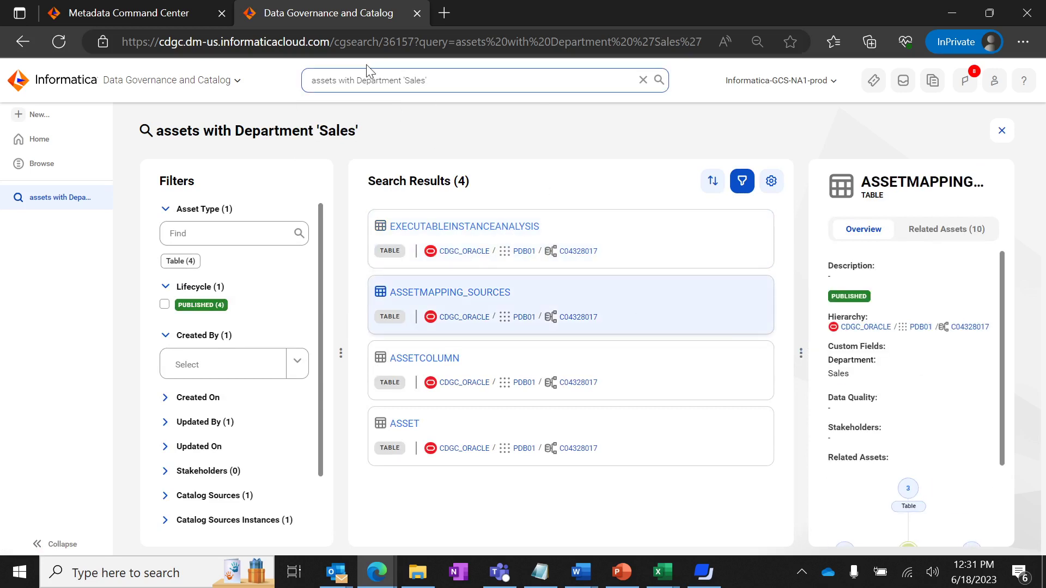
pyautogui.click(368, 80)
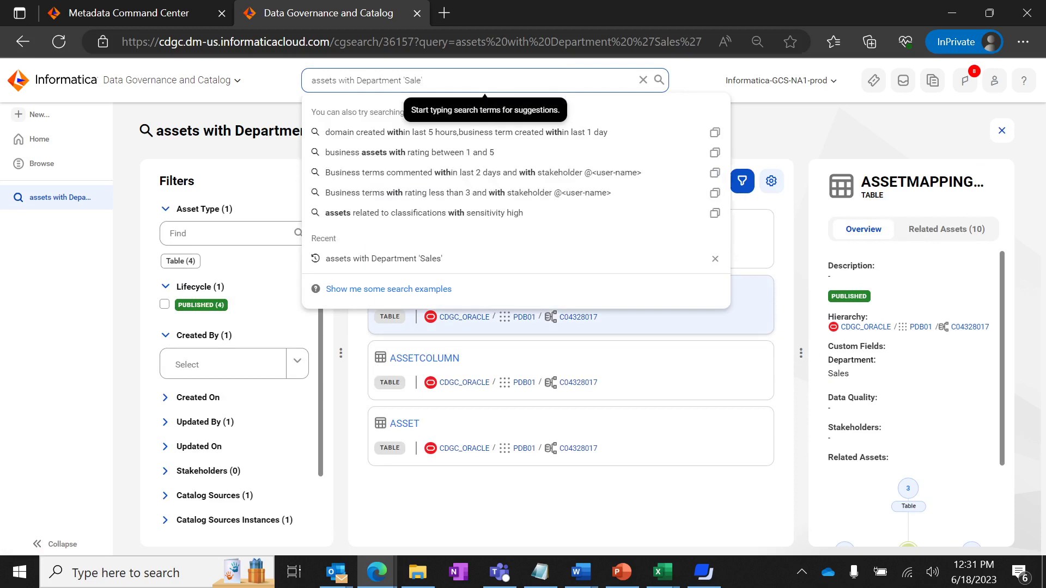
# Step: Search for assets with Department 'Marketing' and select the Marketing value in the details
pyautogui.press('BackSpace')
pyautogui.press('BackSpace')
pyautogui.press('BackSpace')
pyautogui.write('Ma')
pyautogui.write("rketing'")
pyautogui.press('Return')
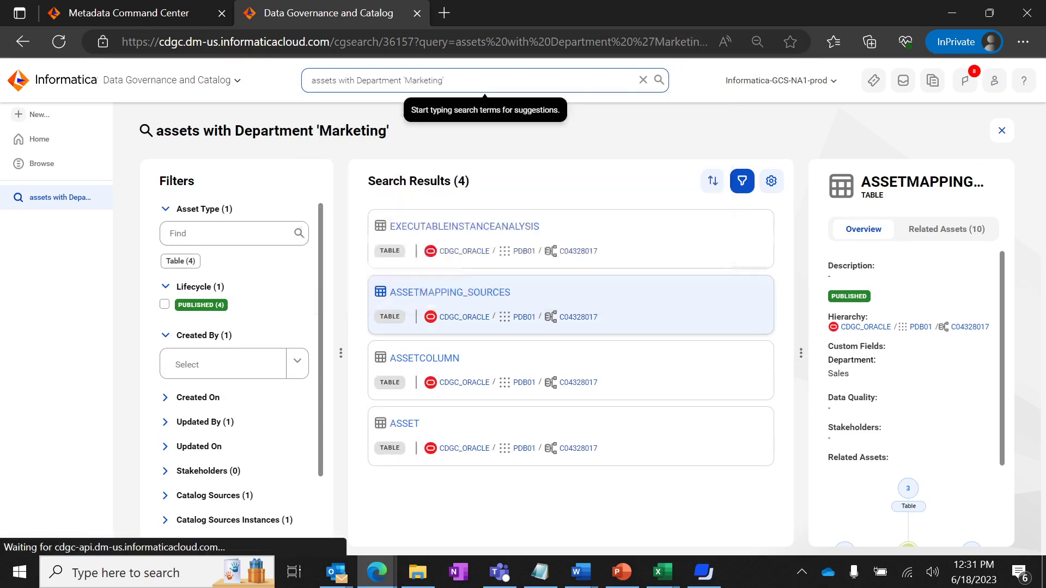
pyautogui.doubleClick(844, 377)
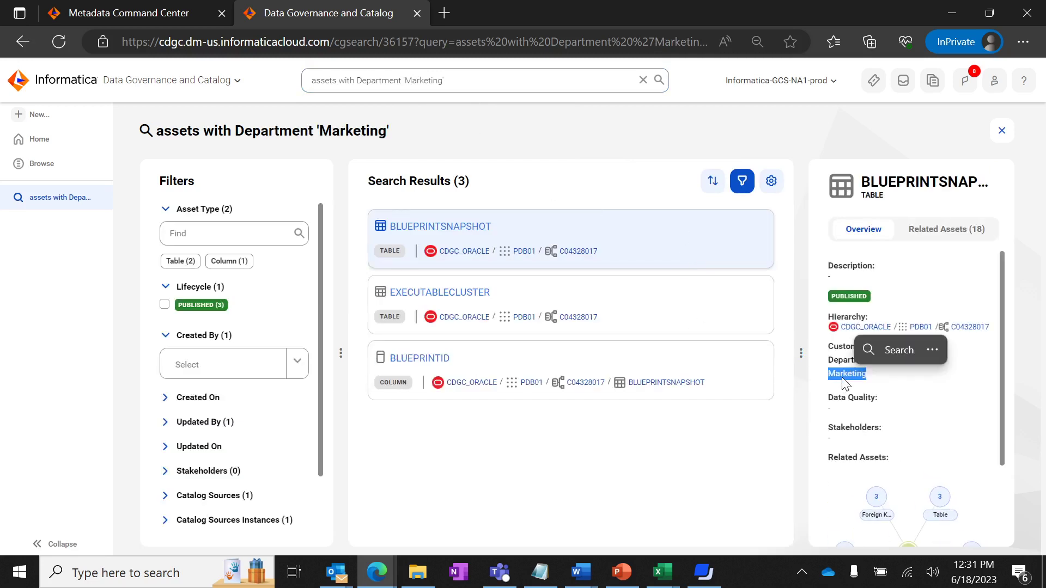